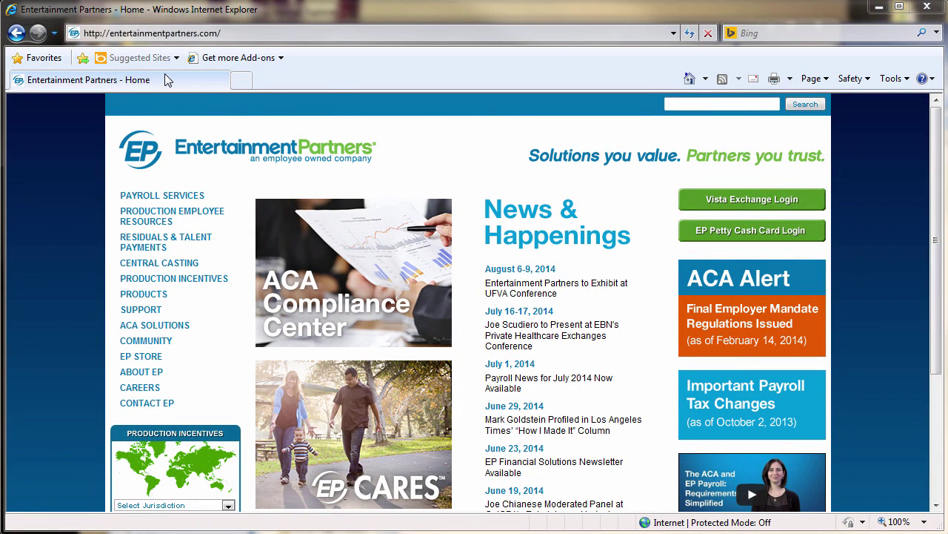
Go to the Movie Magic Budgeting product page under Products > Budgeting.
click(161, 295)
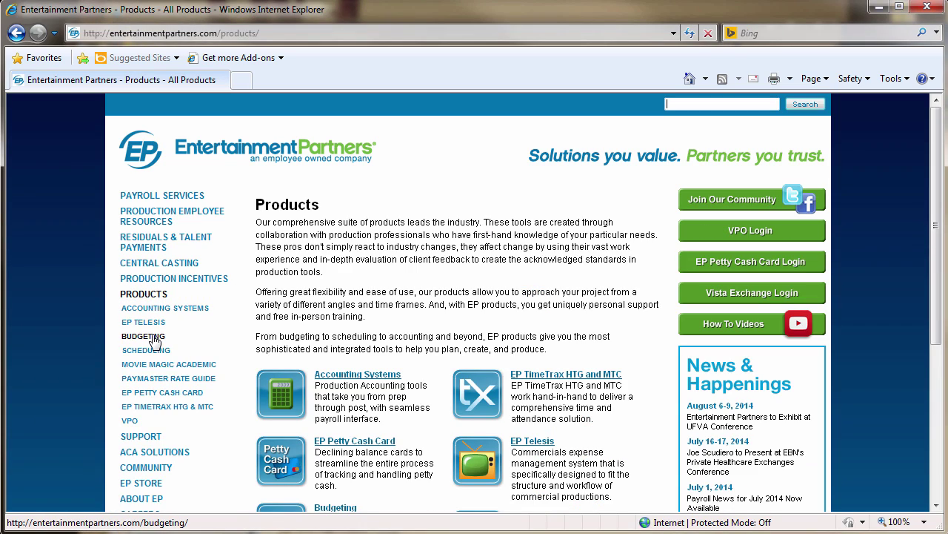
click(154, 340)
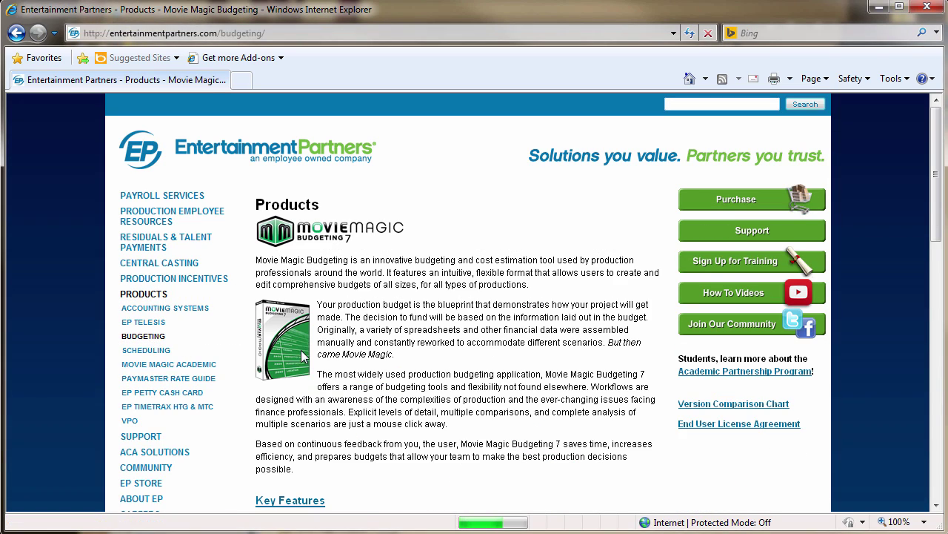
scroll(444, 357, down, 2)
scroll(445, 357, down, 3)
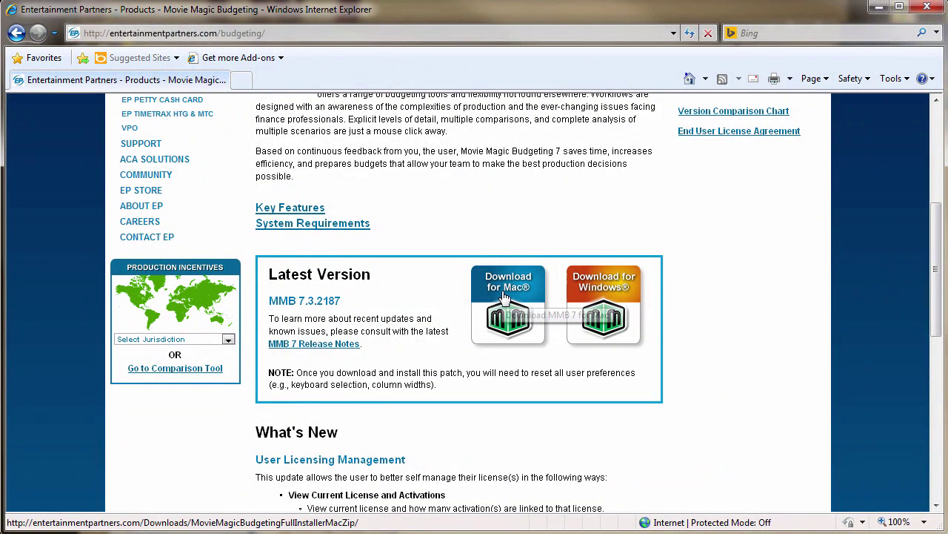
Download MMB 7.3.2187 for Windows and save the zip to Downloads.
click(612, 300)
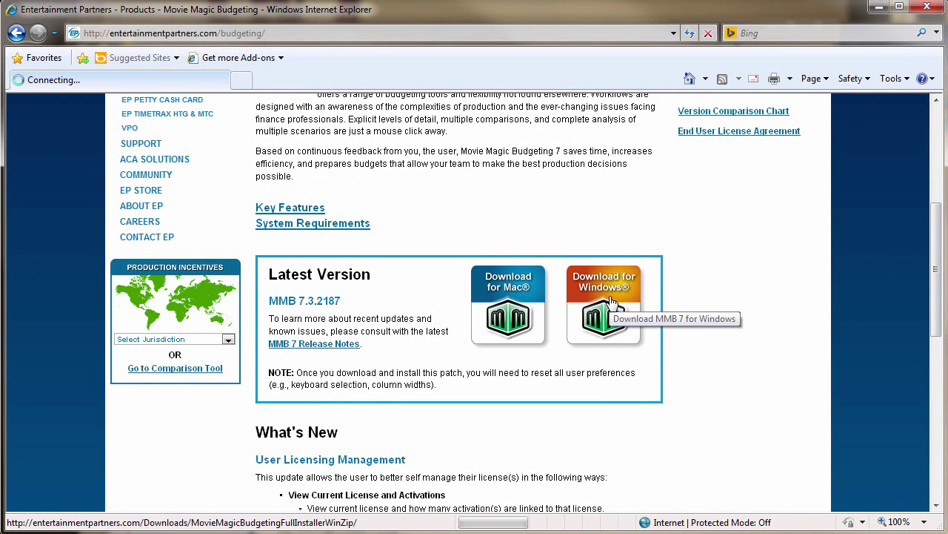
click(504, 318)
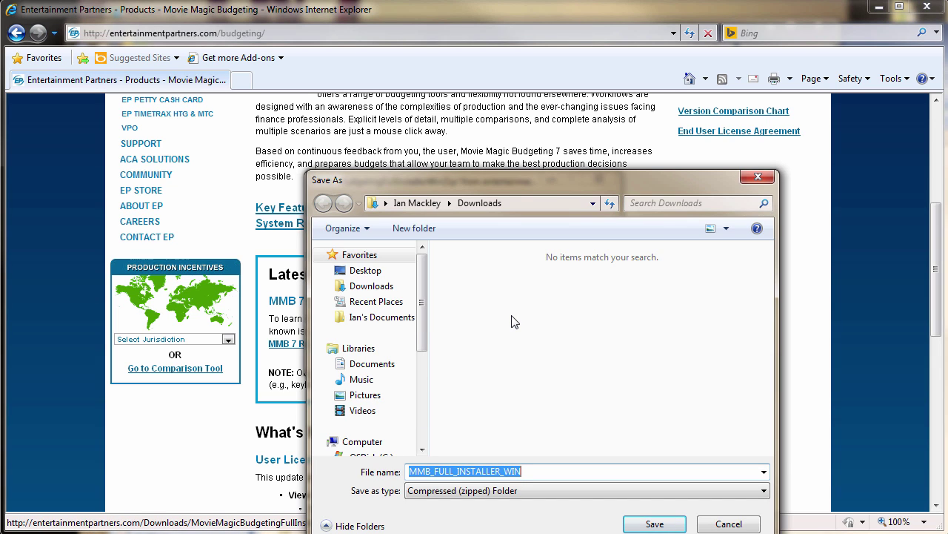
click(387, 289)
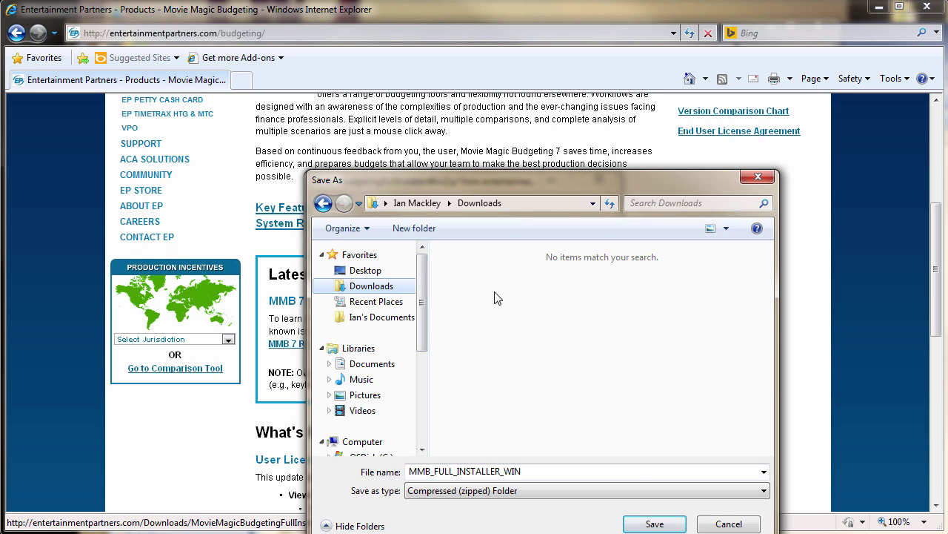
click(647, 521)
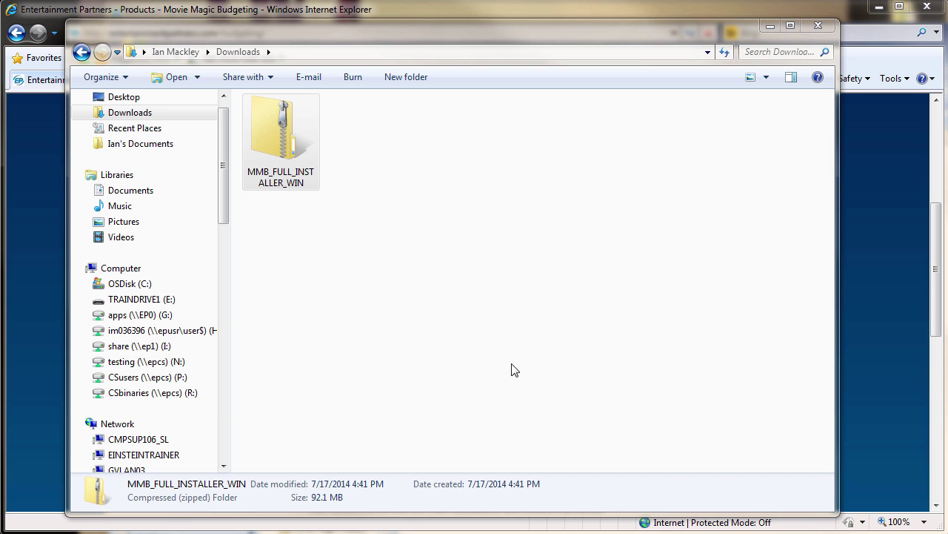
Open the MMB_FULL_INSTALLER_WIN zip and run the MMB_WIN_7.3.2187 installer.
double_click(272, 149)
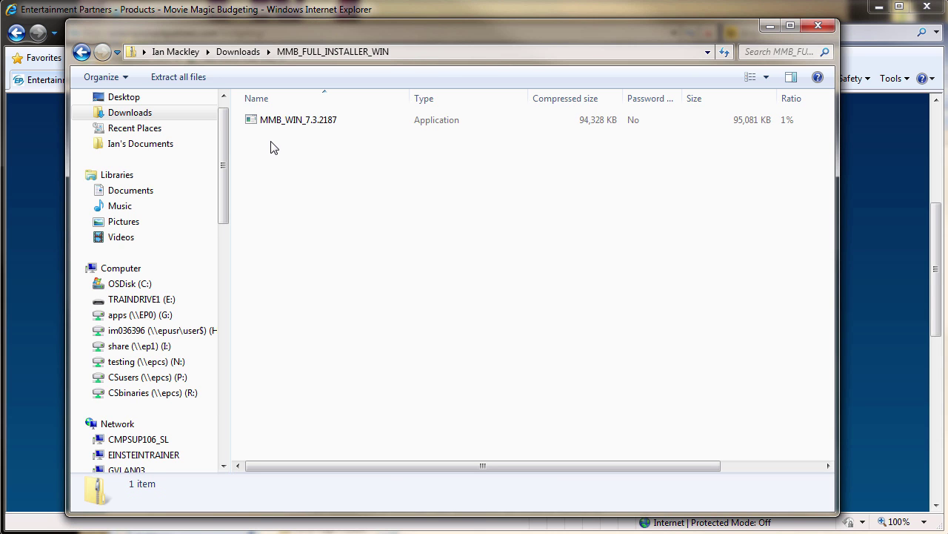
double_click(270, 126)
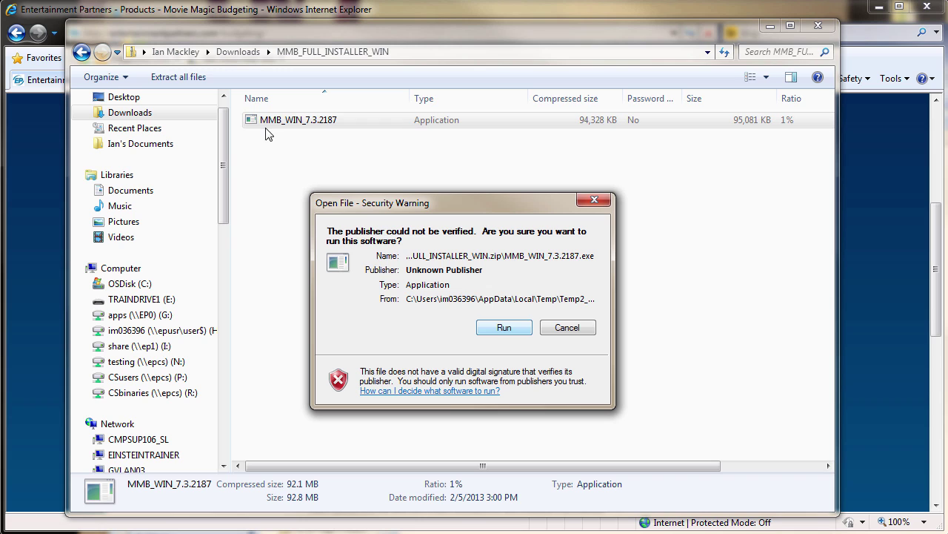
click(554, 328)
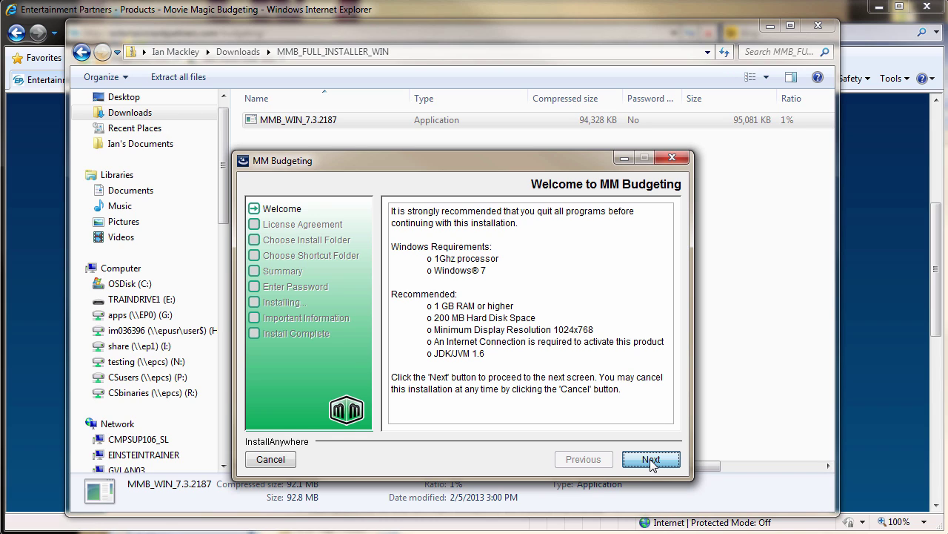
Advance past the installer welcome page to the license agreement.
click(649, 459)
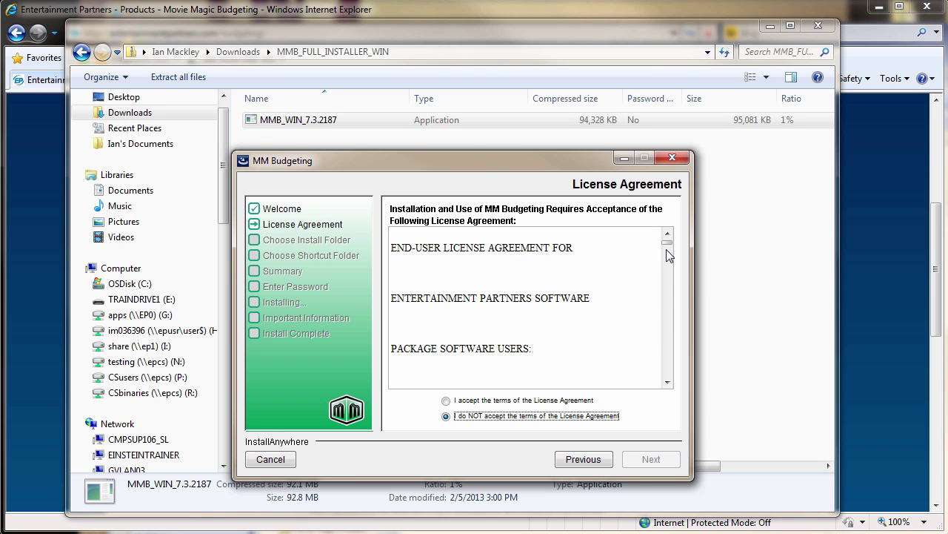
Accept the License Agreement terms and continue to the install folder step.
scroll(667, 260, down, 5)
scroll(667, 268, down, 5)
scroll(663, 296, down, 5)
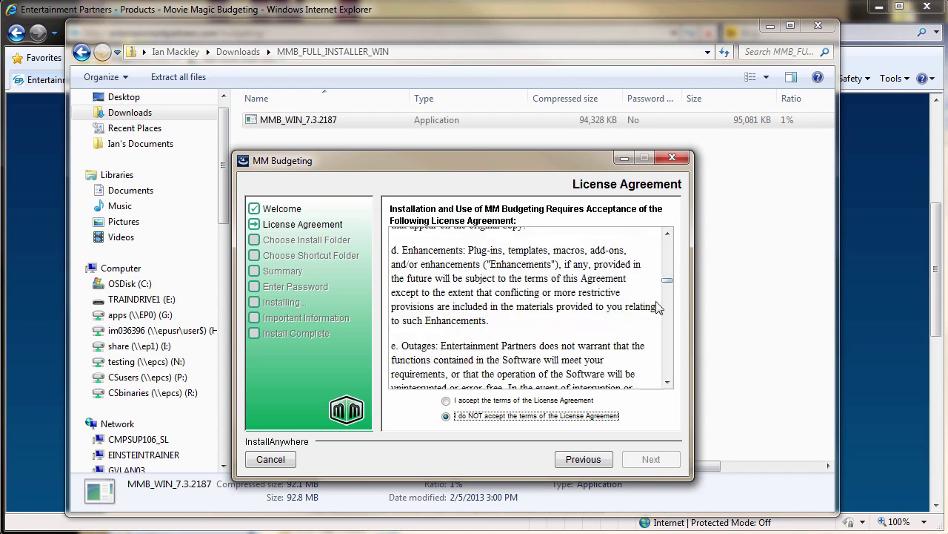
click(505, 401)
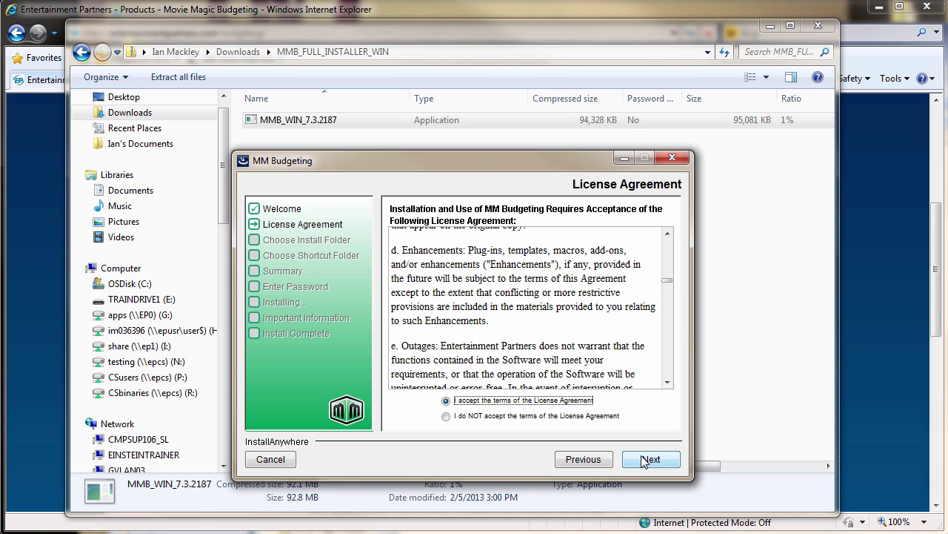
click(645, 460)
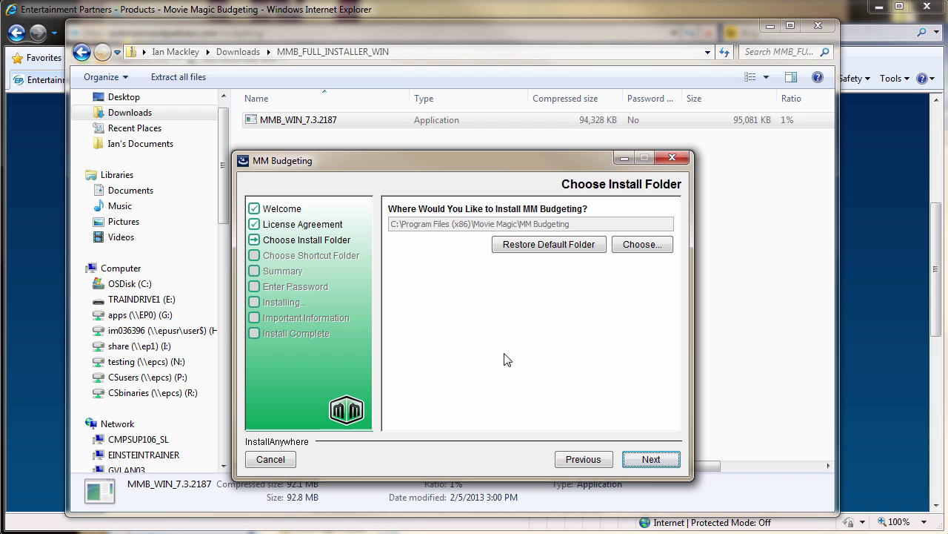
Keep the default Program Files install folder and continue to shortcuts.
click(649, 461)
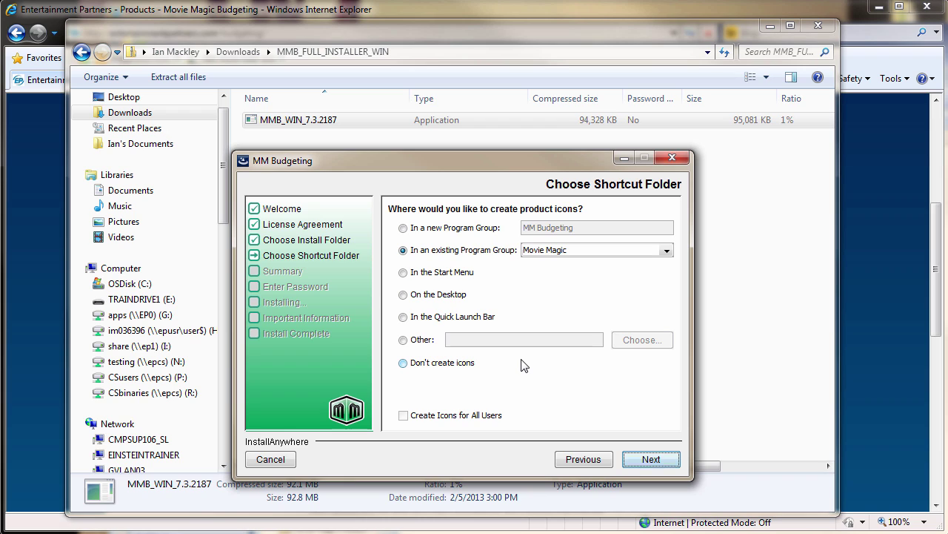
Keep the existing Movie Magic program group and start the installation.
click(639, 461)
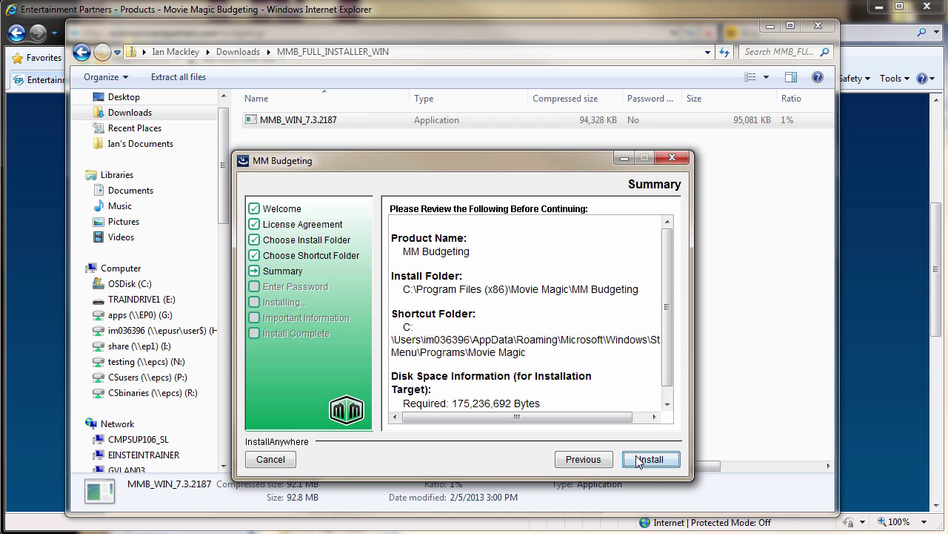
scroll(667, 315, down, 2)
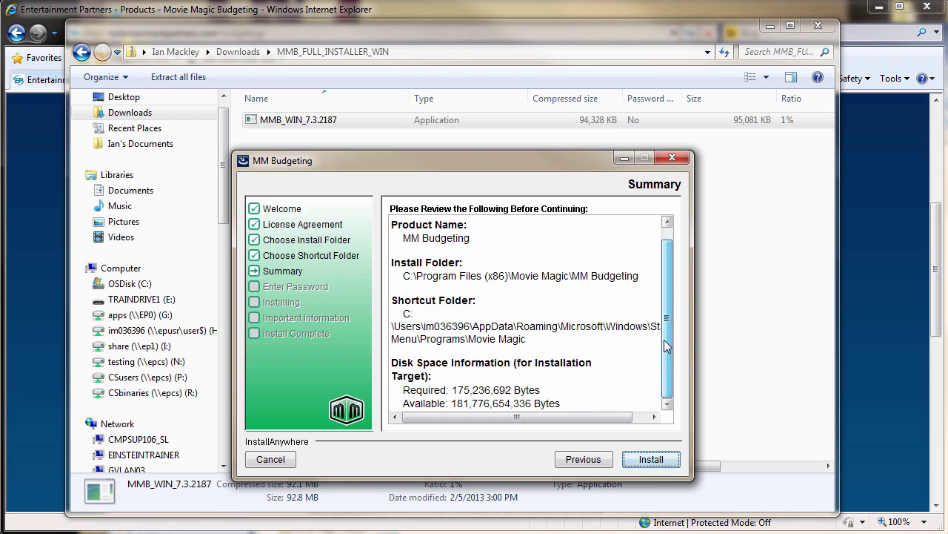
click(651, 460)
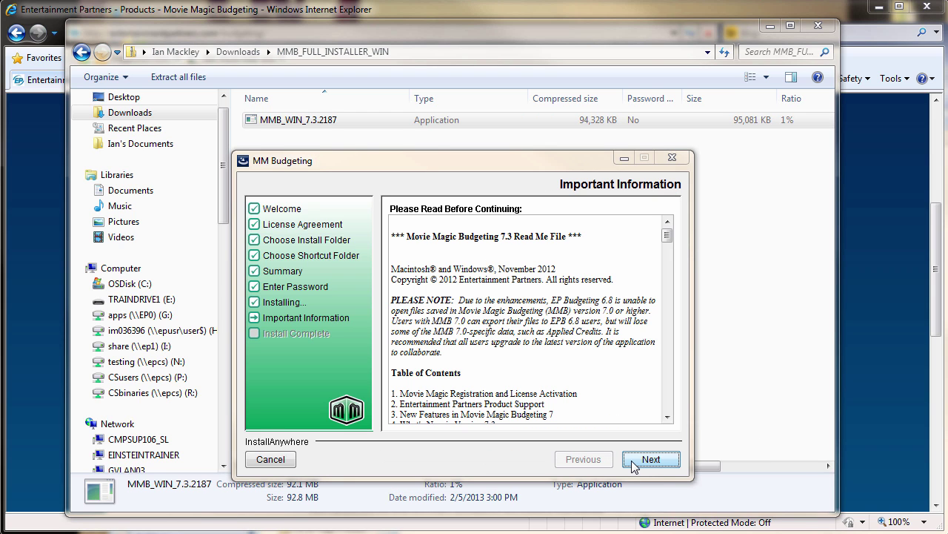
Read through the Important Information readme and finish to the completion screen.
click(667, 243)
drag(667, 243, 668, 273)
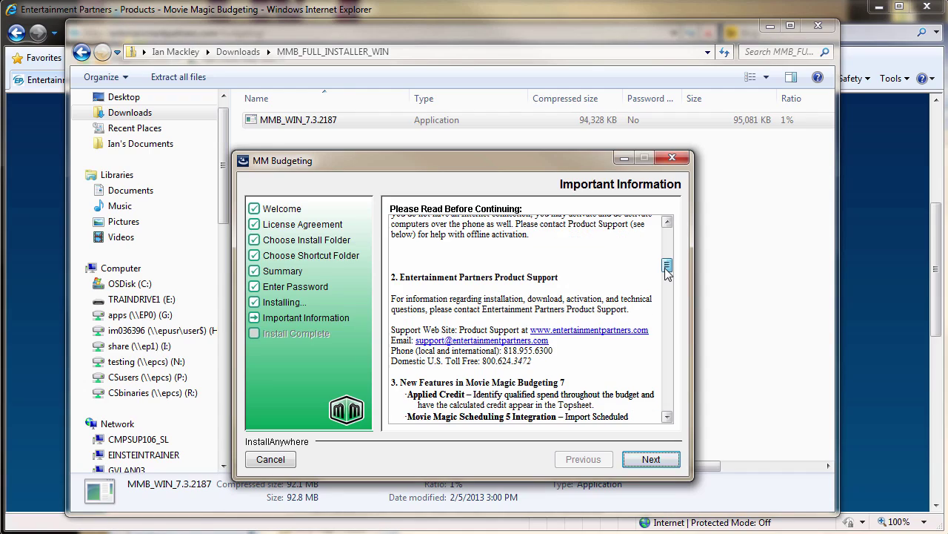
drag(668, 271, 667, 295)
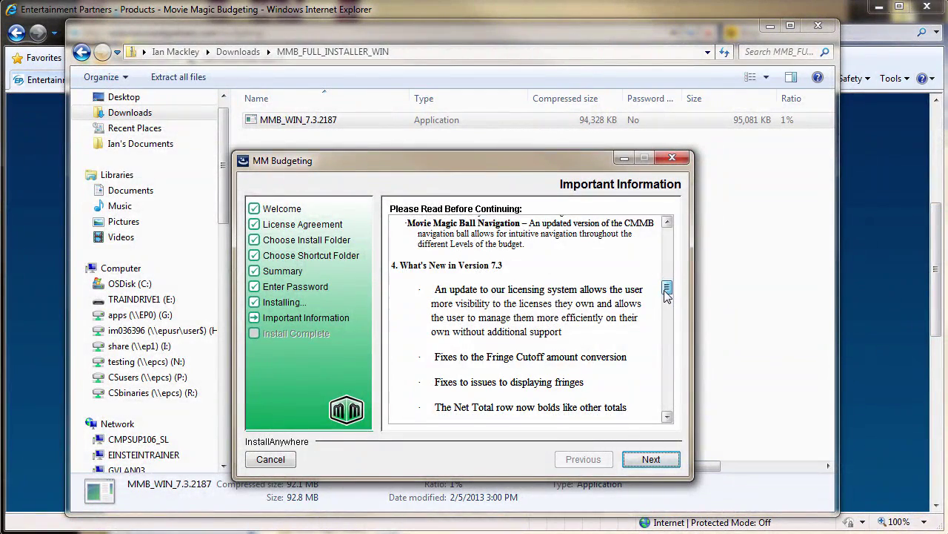
drag(667, 294, 667, 322)
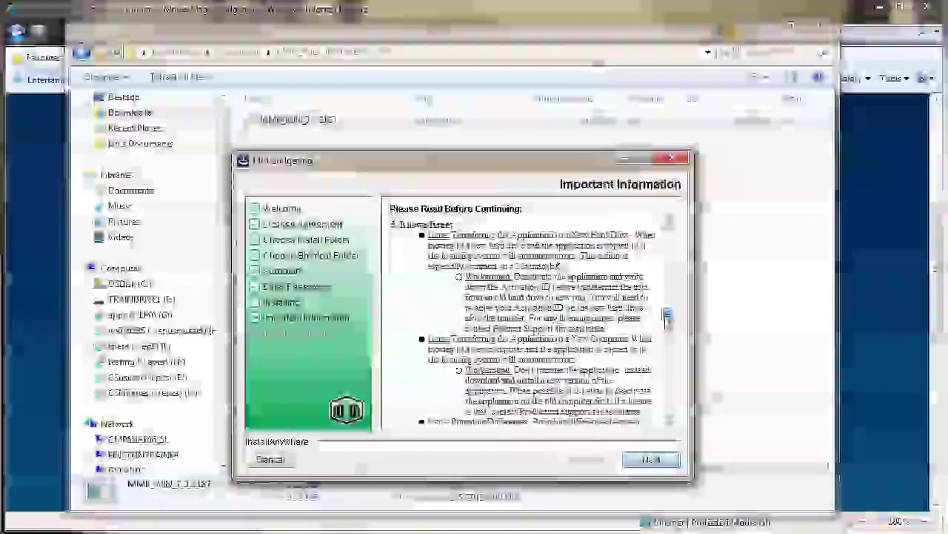
drag(668, 320, 667, 335)
click(652, 458)
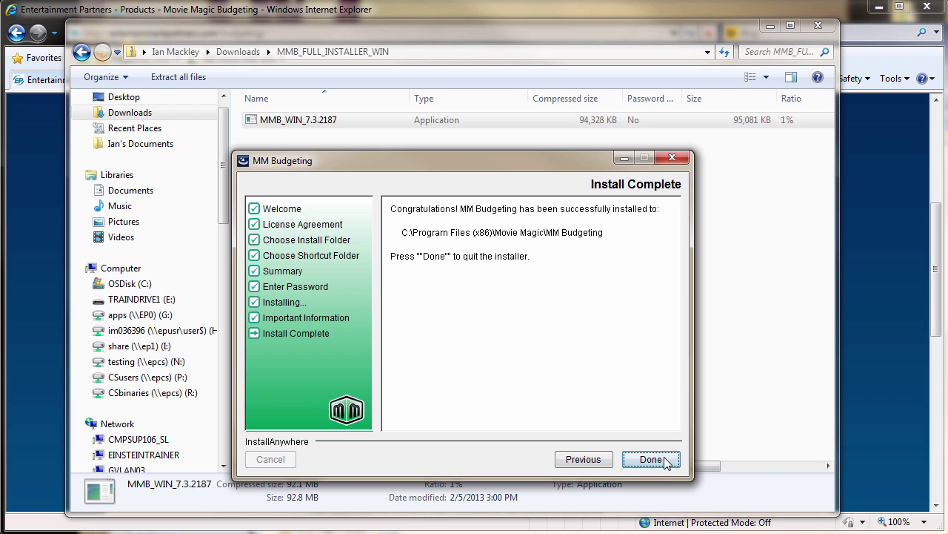
Close the installer and choose Yes to launch MM Budgeting now.
click(666, 460)
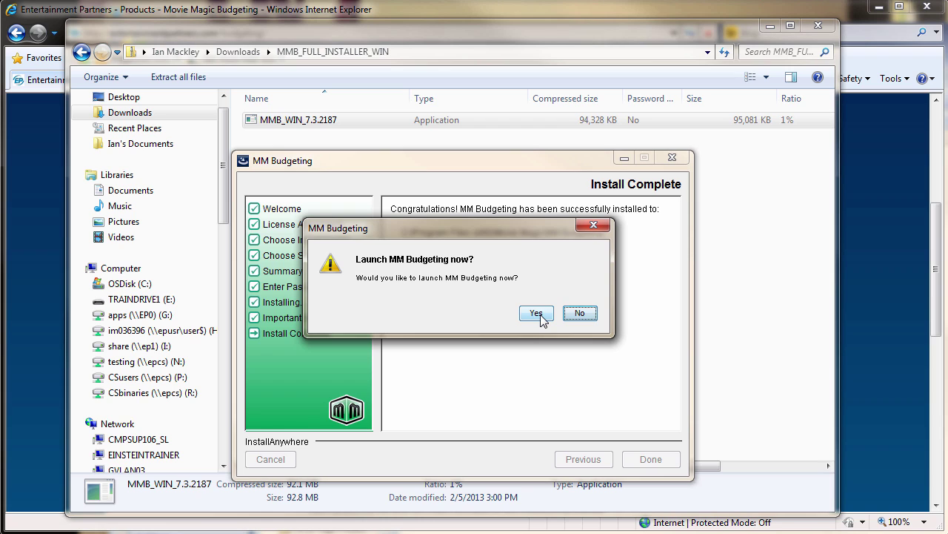
click(540, 314)
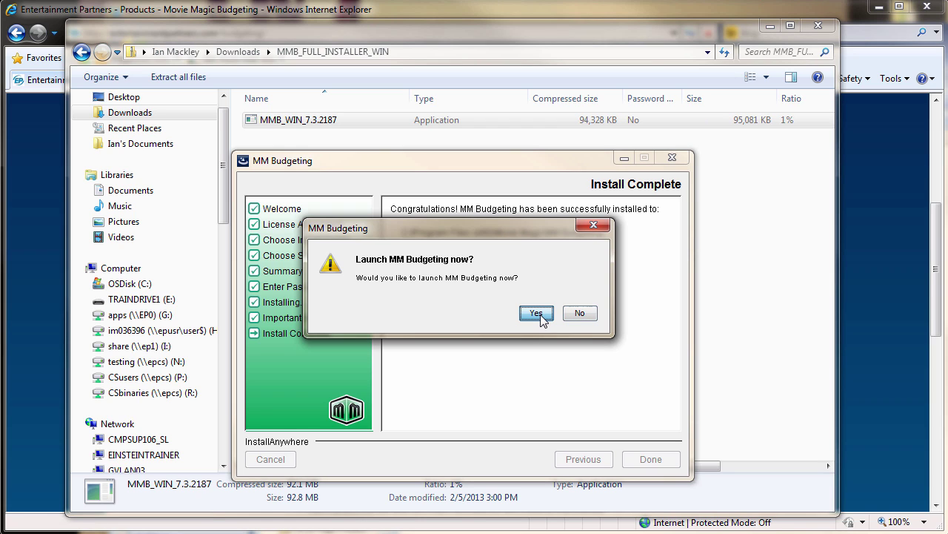